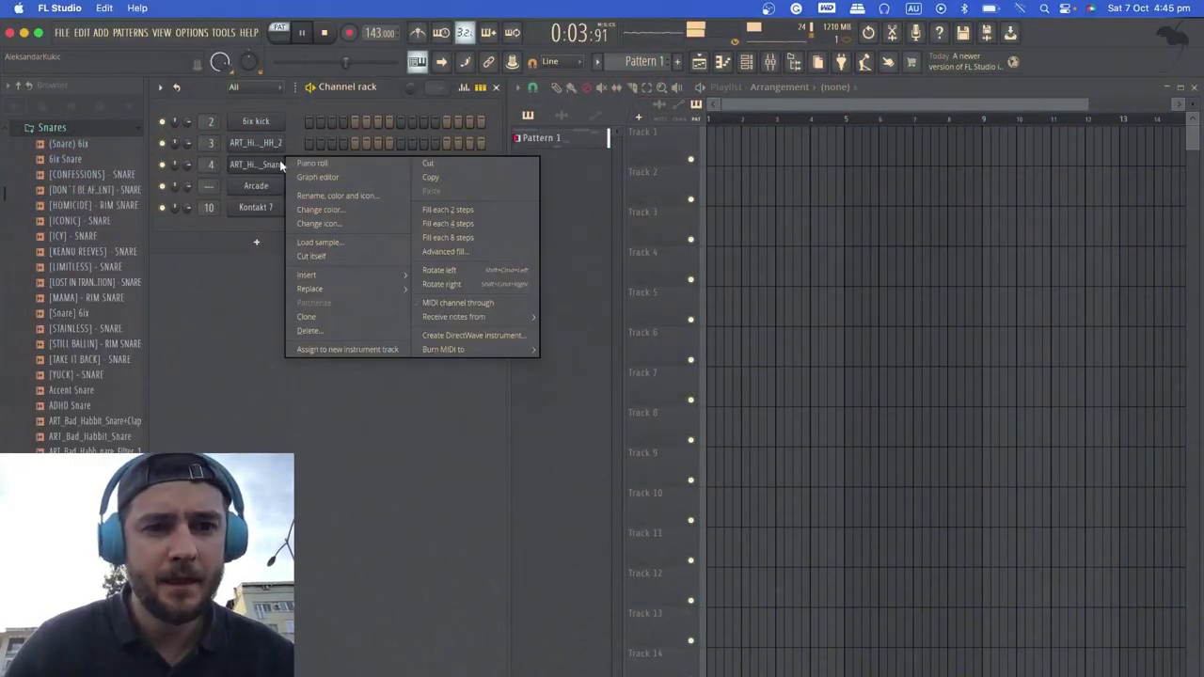
Step: Place C5 snare notes on the third beat of bars 1 to 4 in the ART_Hi_Life_Snare piano roll
click(292, 166)
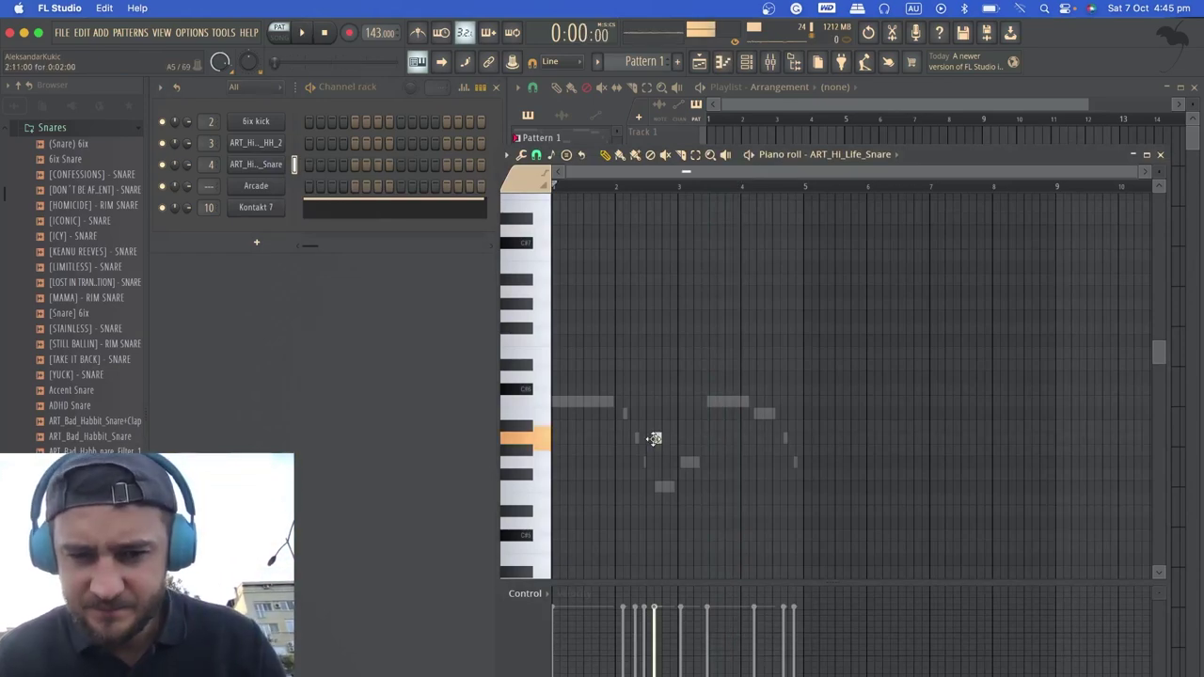
click(730, 438)
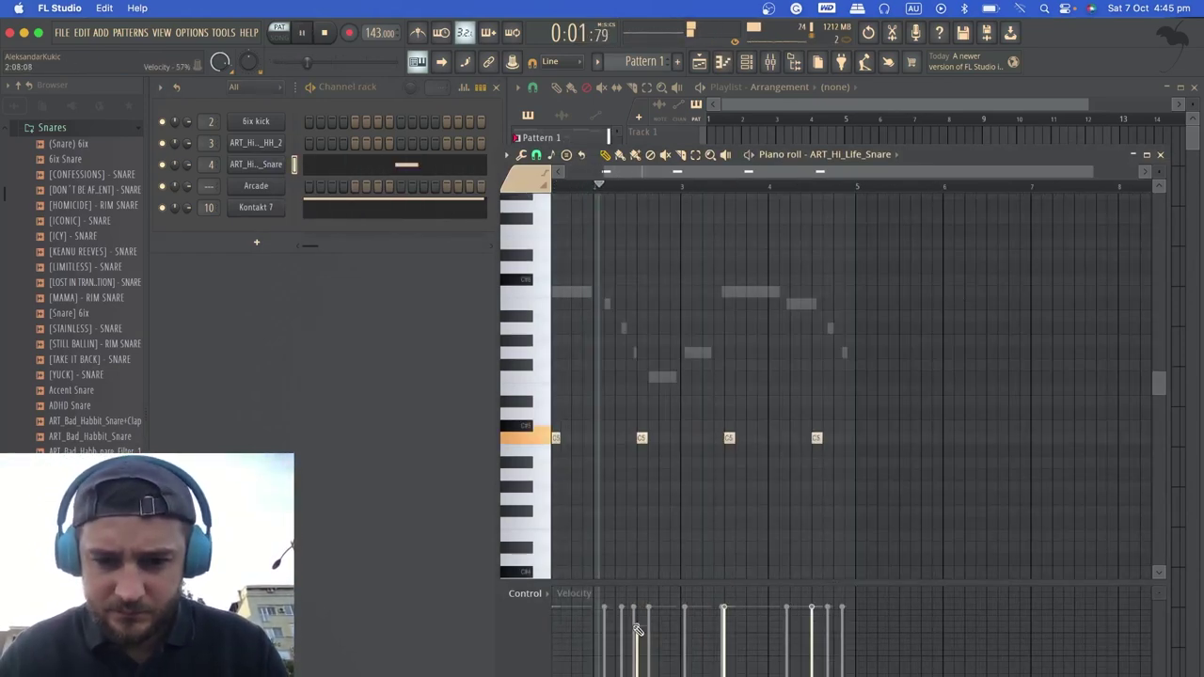
scroll(760, 502, up, 3)
scroll(761, 502, left, 2)
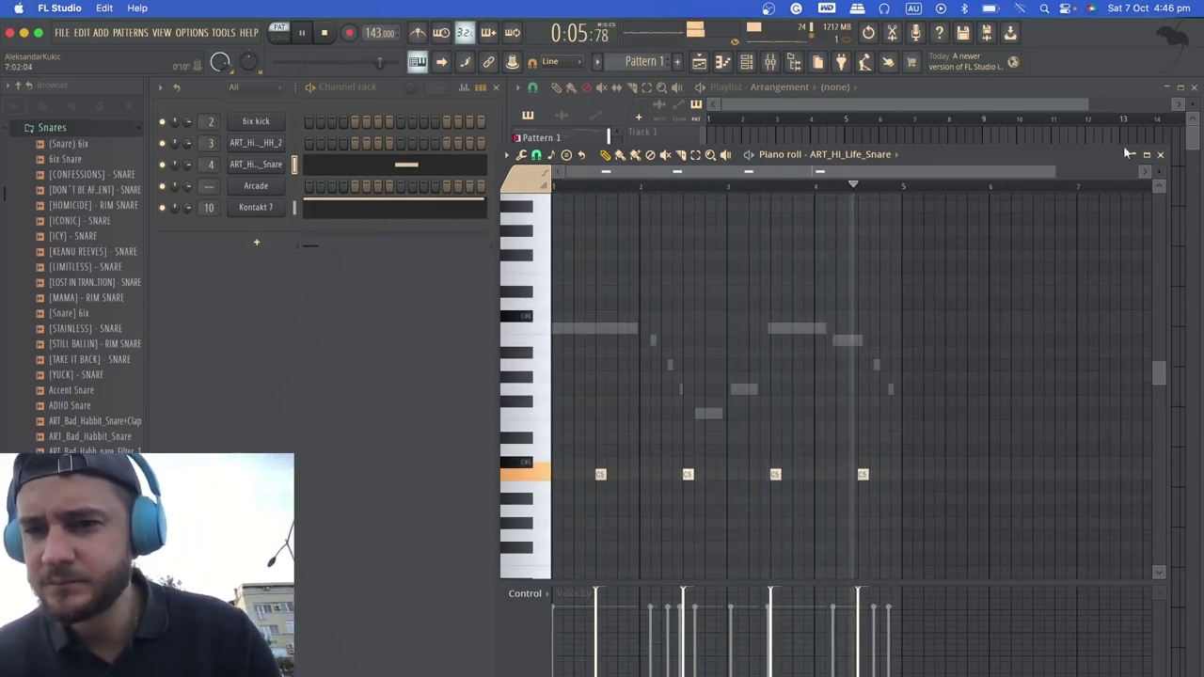
click(1162, 154)
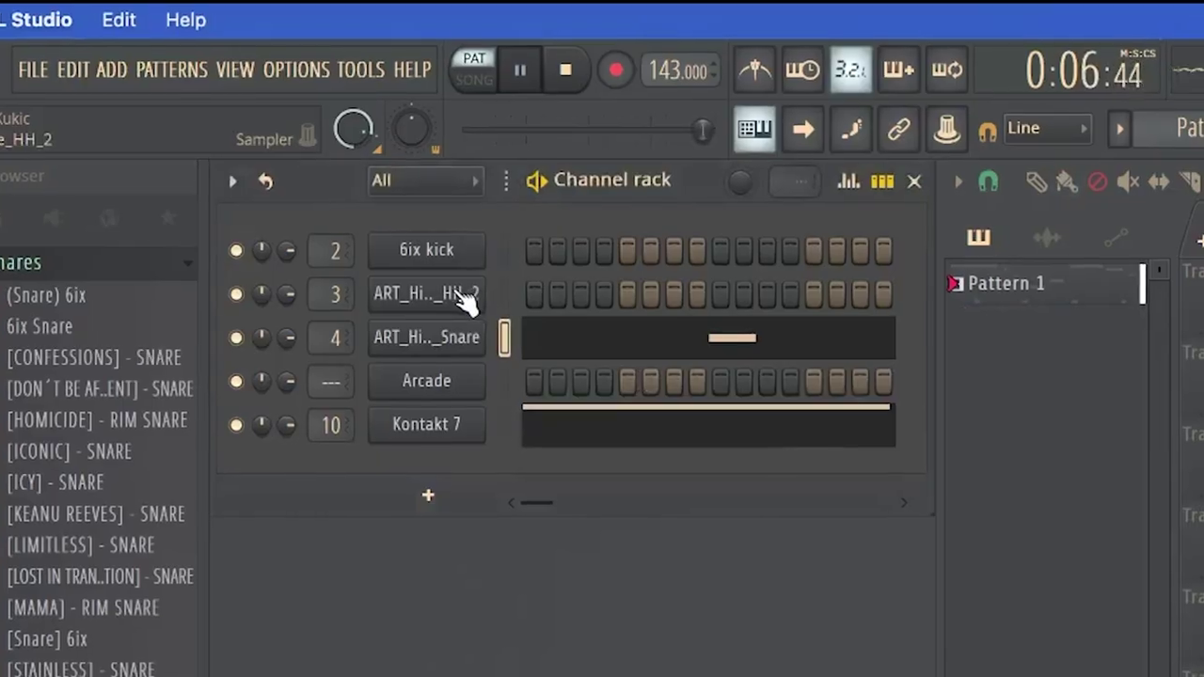
Step: Fill the ART_Hi_Life_HH_2 hi-hat channel with a hit every 2 steps
right_click(260, 143)
click(444, 190)
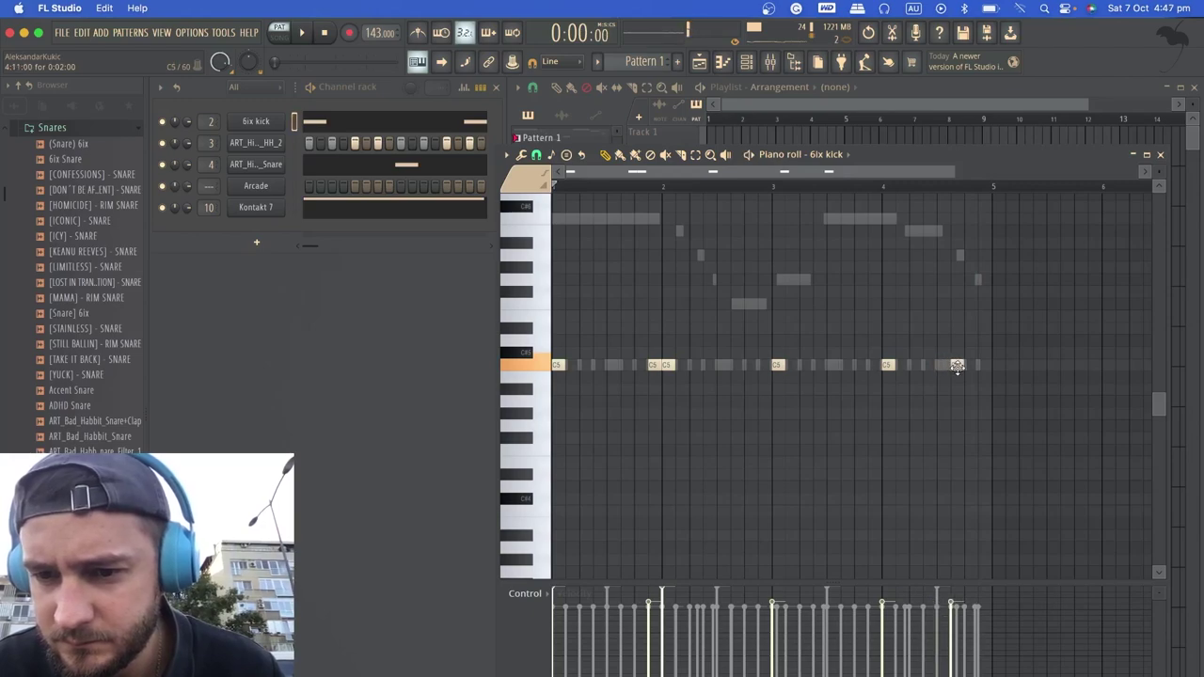
Step: Add a C5 kick note at the very end of bar 4 in the 6ix kick pattern
key(space)
click(982, 366)
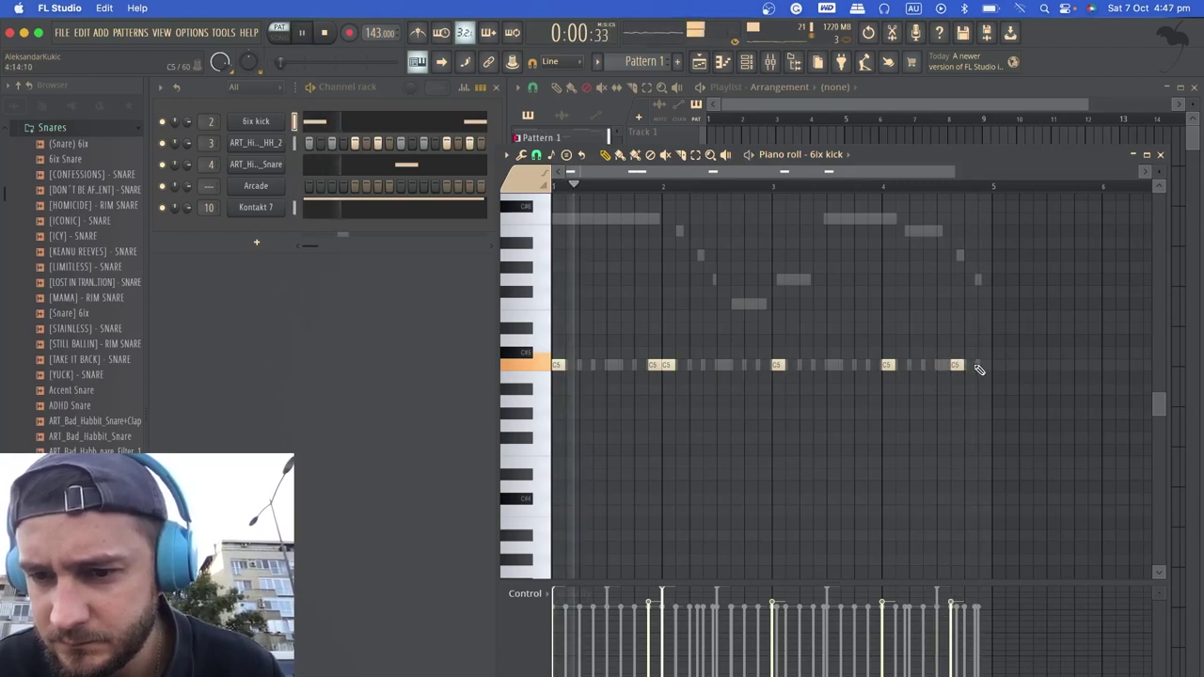
ctrl+scroll(934, 415, up, 2)
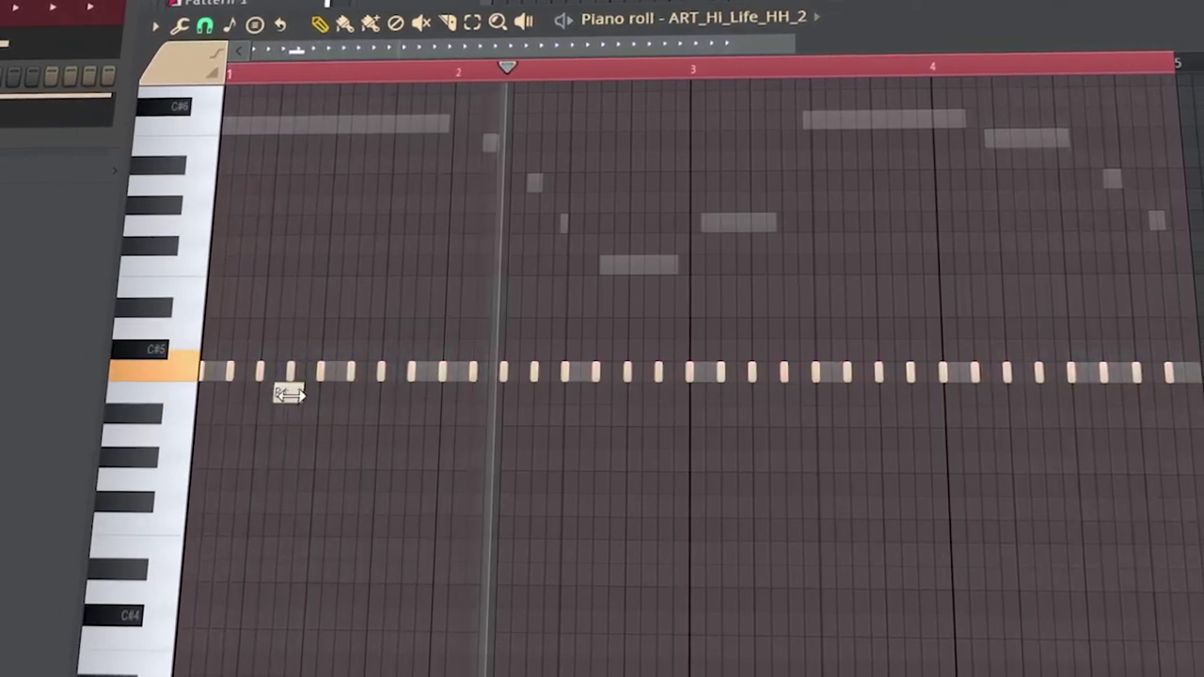
Step: Add a C#5 hi-hat note late in bar 1 and a D#5 hi-hat note late in bar 2
click(366, 351)
mouse_move(616, 312)
mouse_down()
mouse_move(661, 317)
mouse_move(602, 294)
mouse_up()
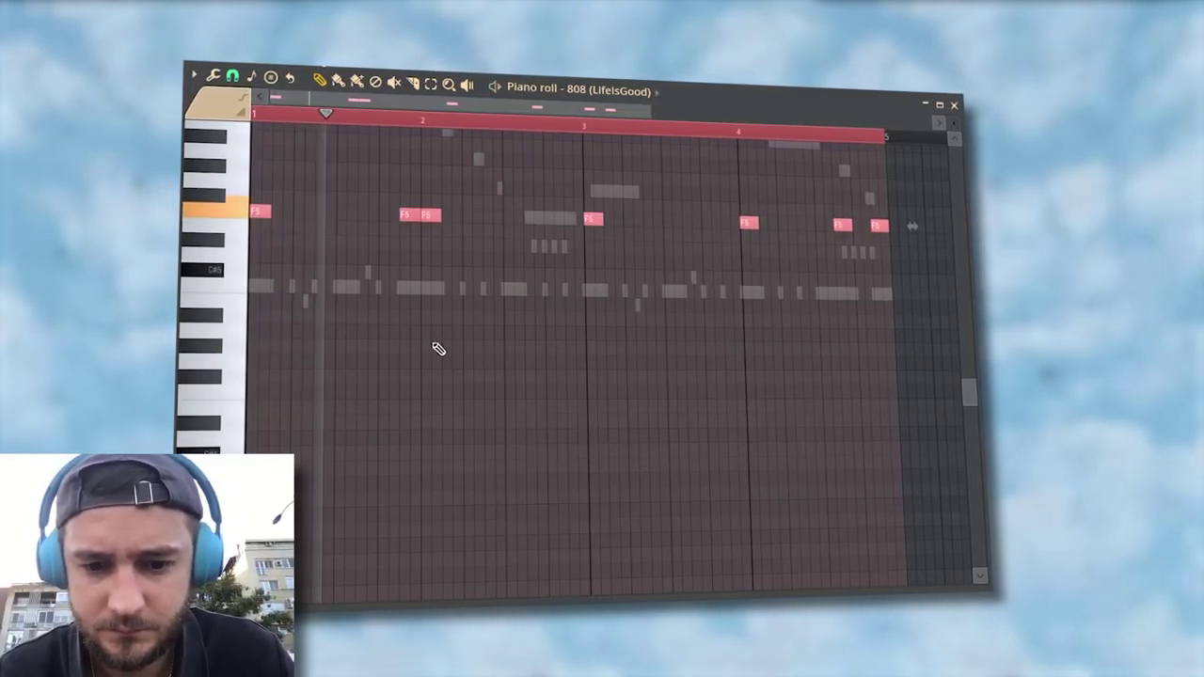
Step: Add an F6 note at the end of bar 1 and a longer F5 note early in bar 3 of the 808 pattern
key(ctrl+d)
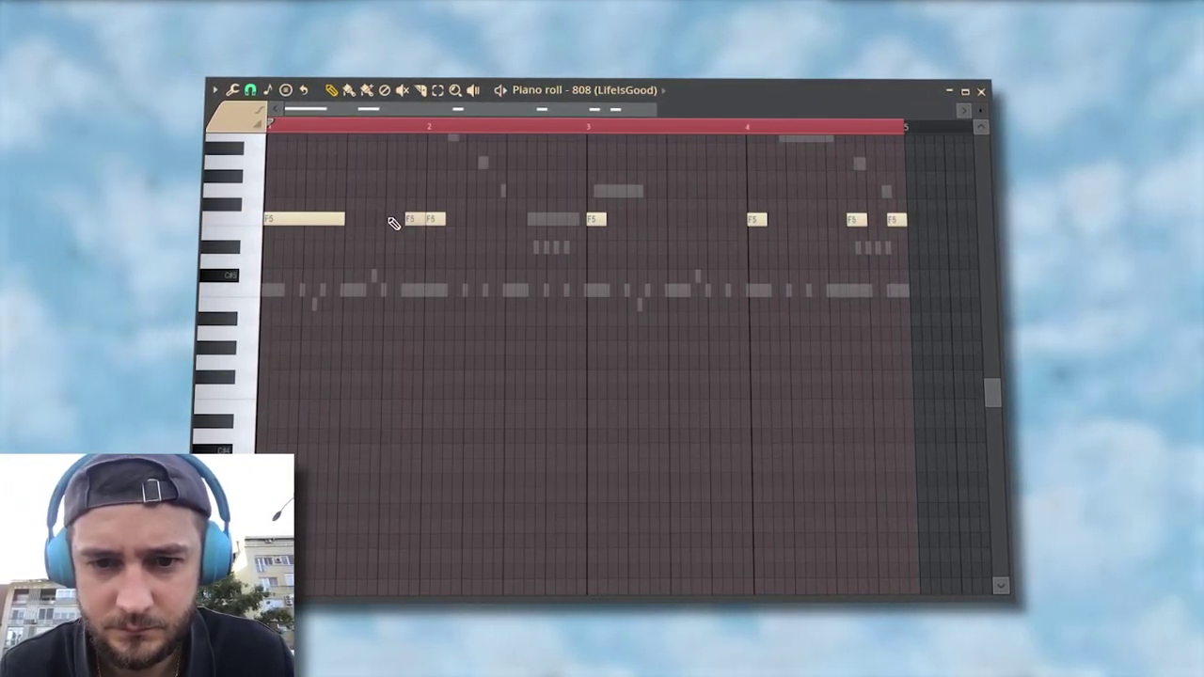
key(ctrl+Up)
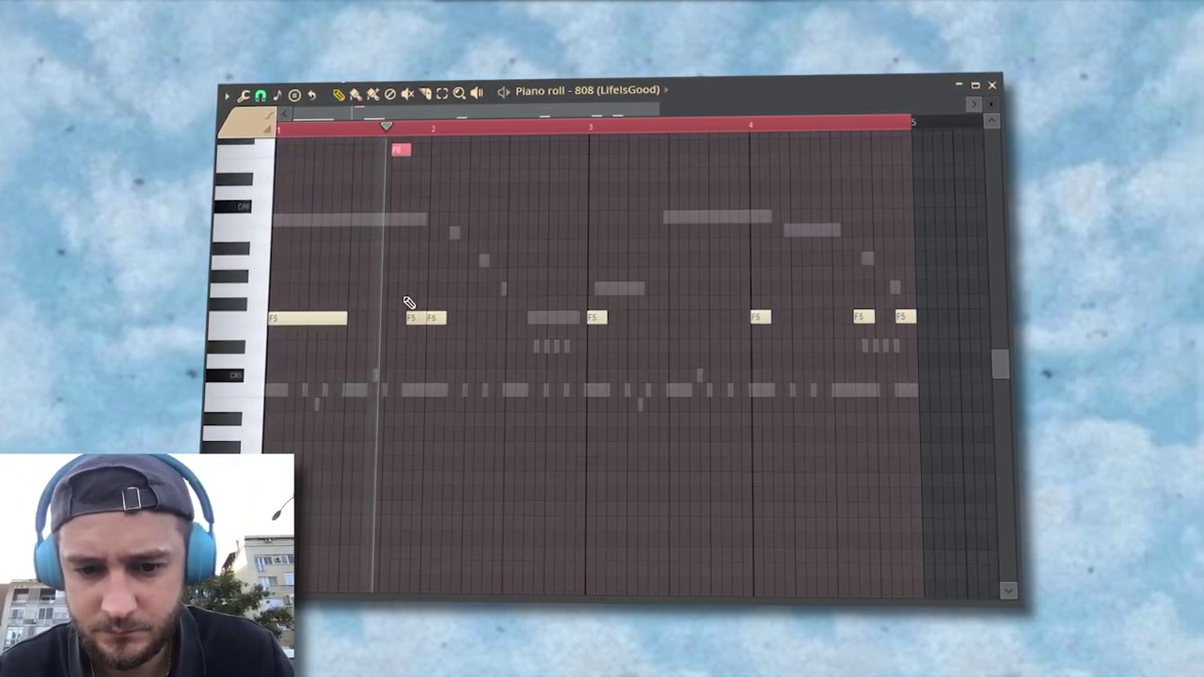
click(621, 319)
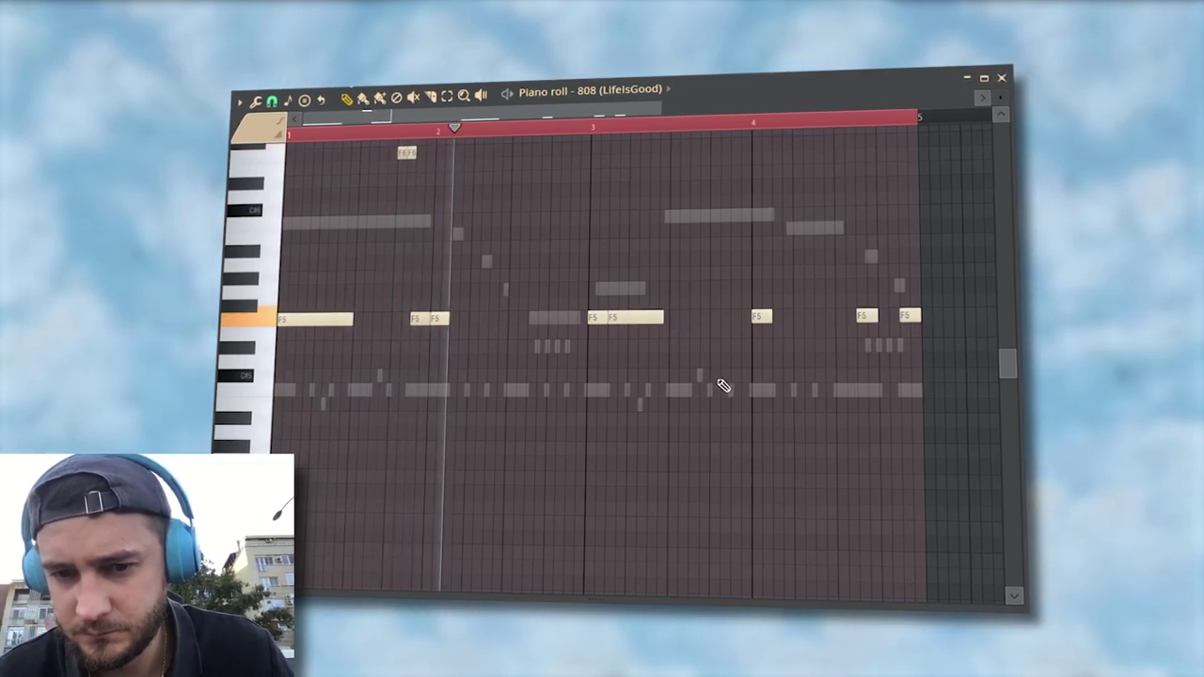
Step: Add F6 slide notes above the last two F5 notes of bar 4 in the 808 pattern
scroll(683, 384, up, 4)
scroll(683, 384, down, 3)
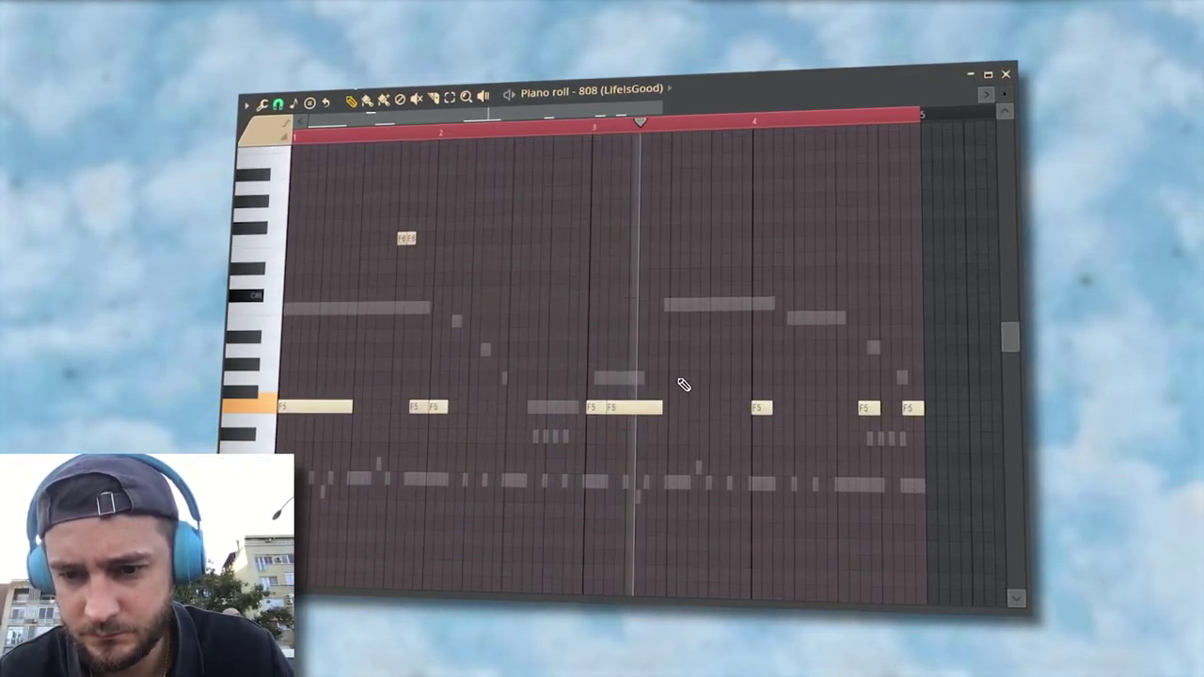
click(868, 360)
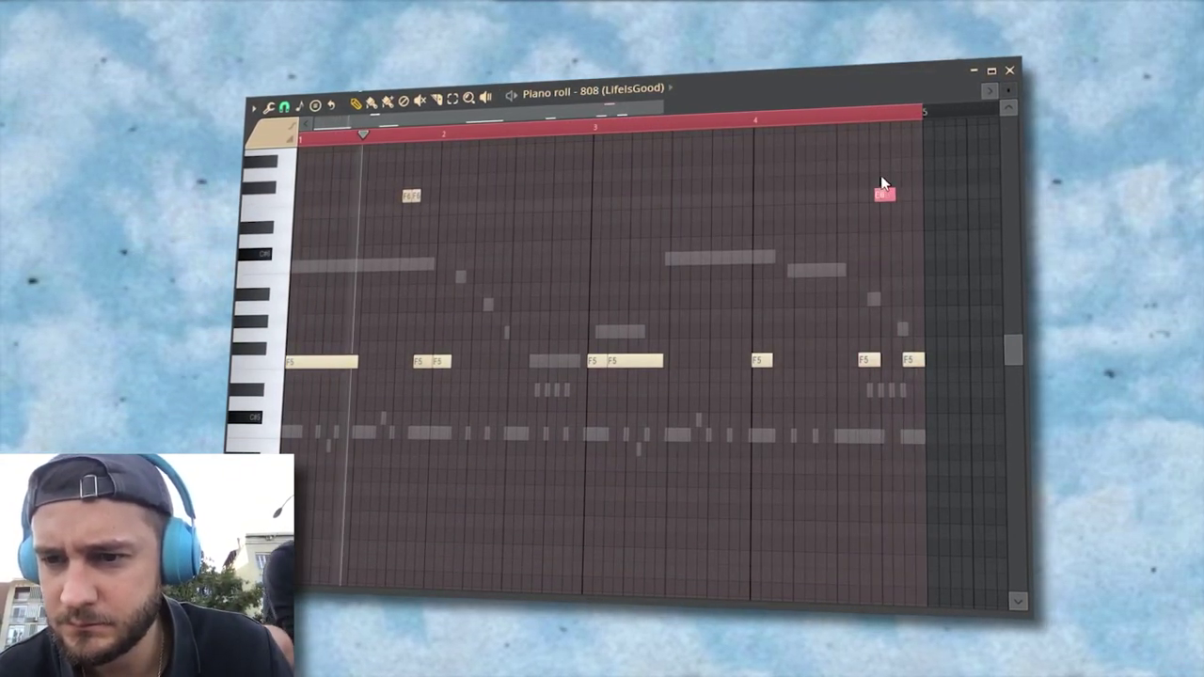
drag(883, 183, 873, 179)
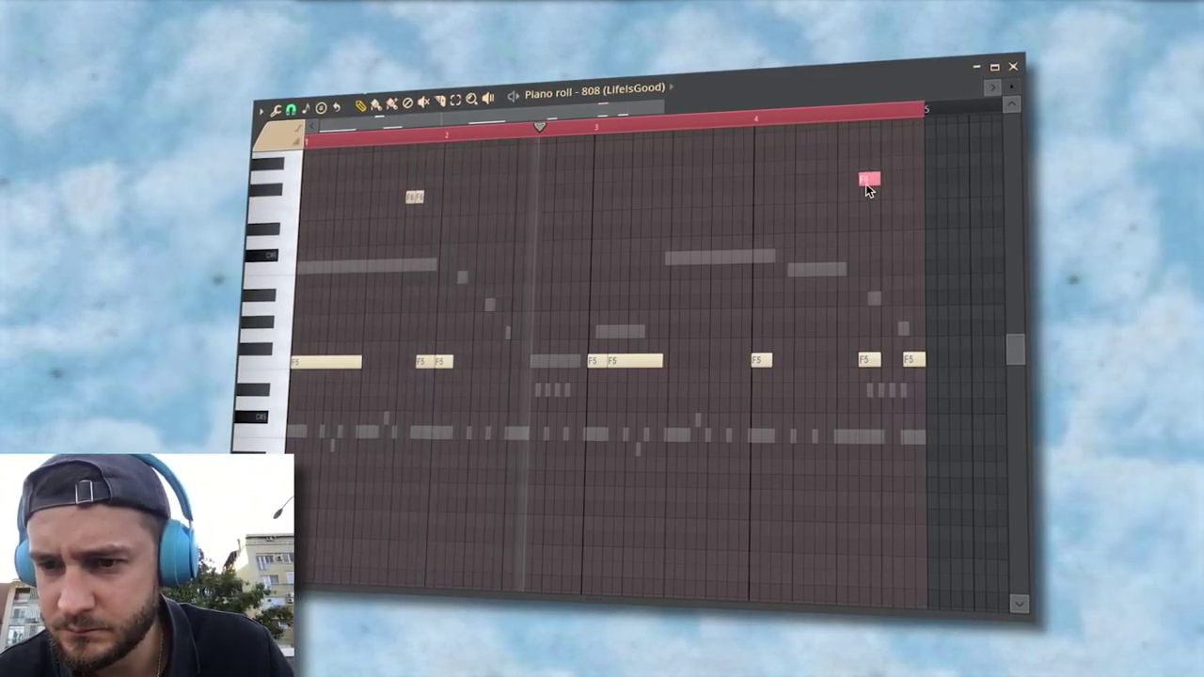
double_click(872, 180)
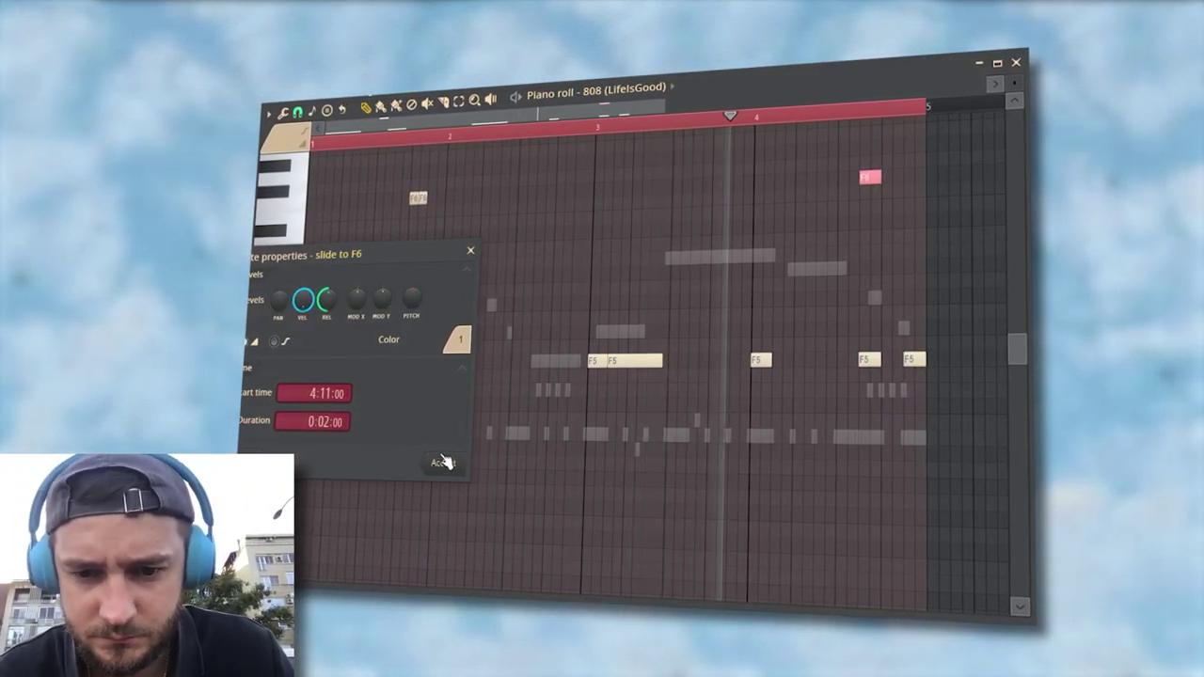
click(442, 463)
click(907, 174)
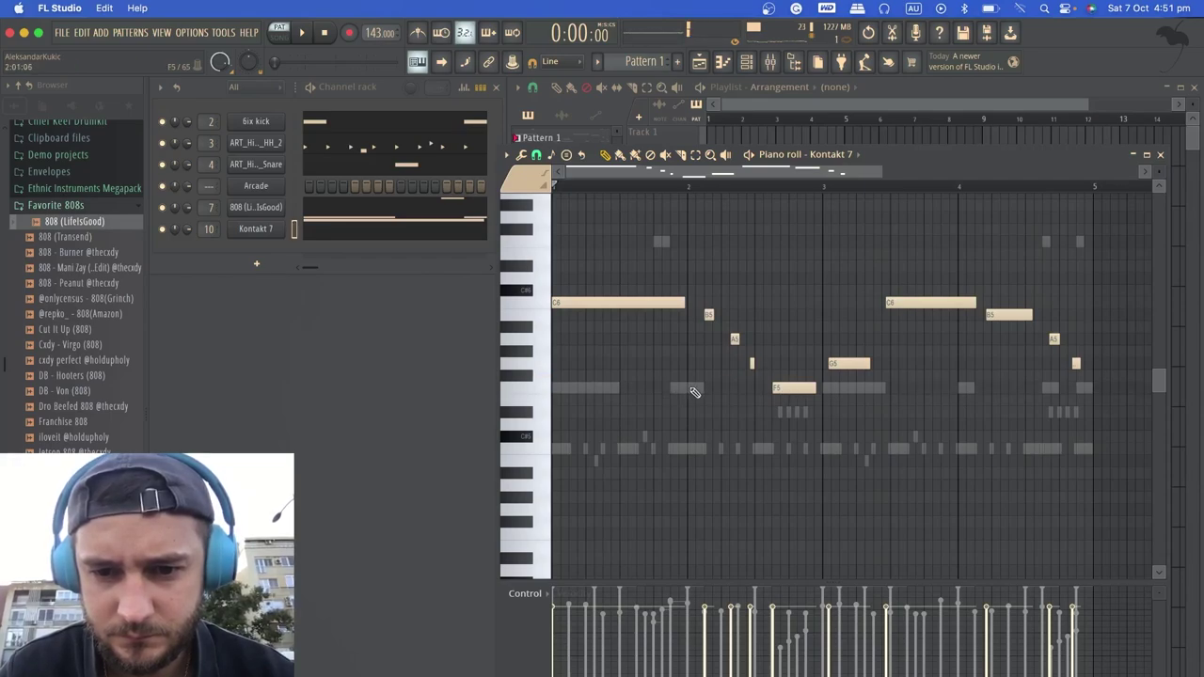
Step: Stretch the Kontakt 7 melody's F5 note across bar 2 and delete the short B5 and G5 notes above it
key(space)
drag(742, 390, 821, 391)
key(space)
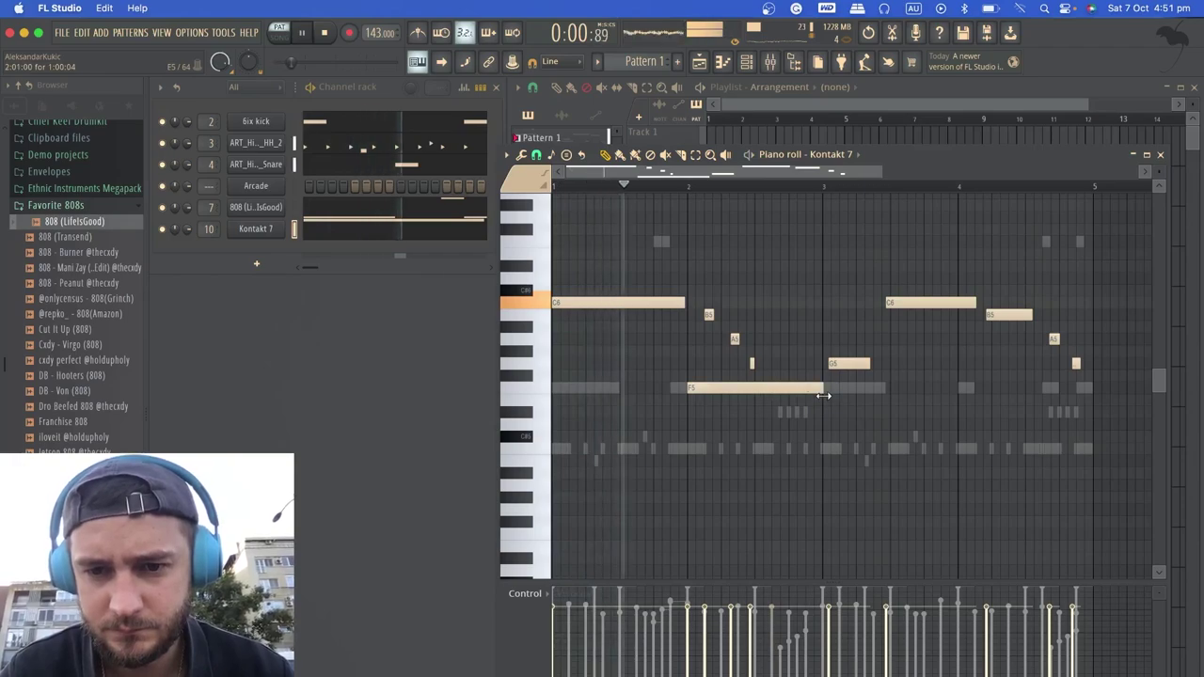
right_click(712, 318)
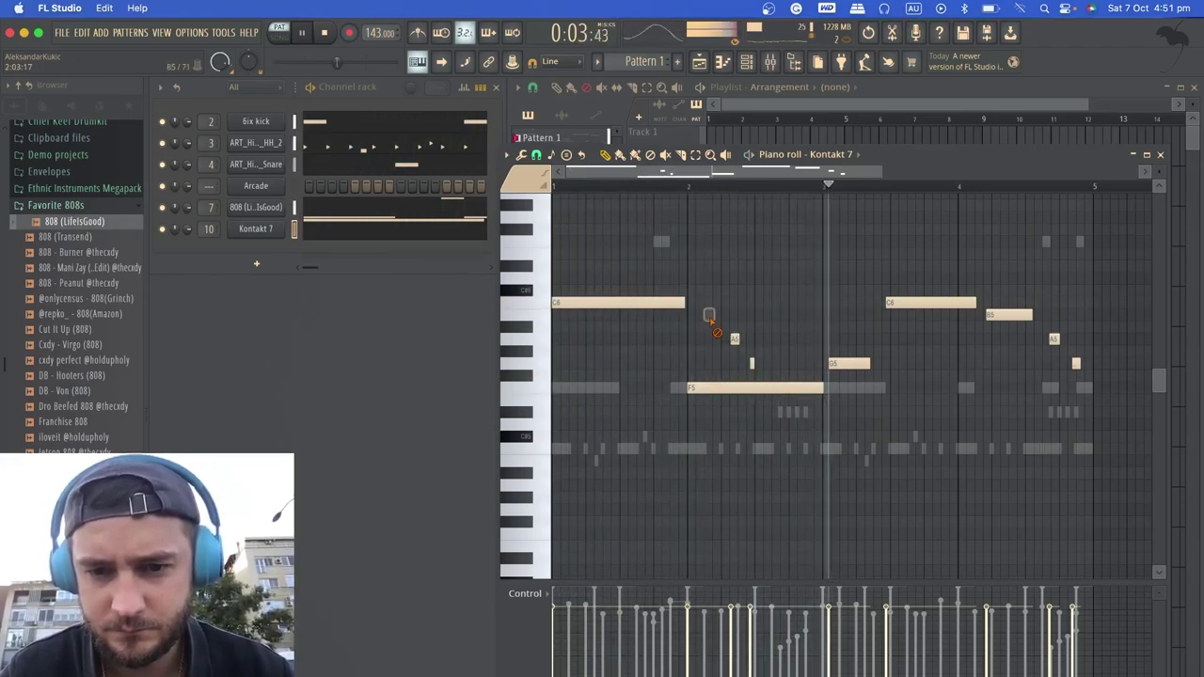
right_click(752, 364)
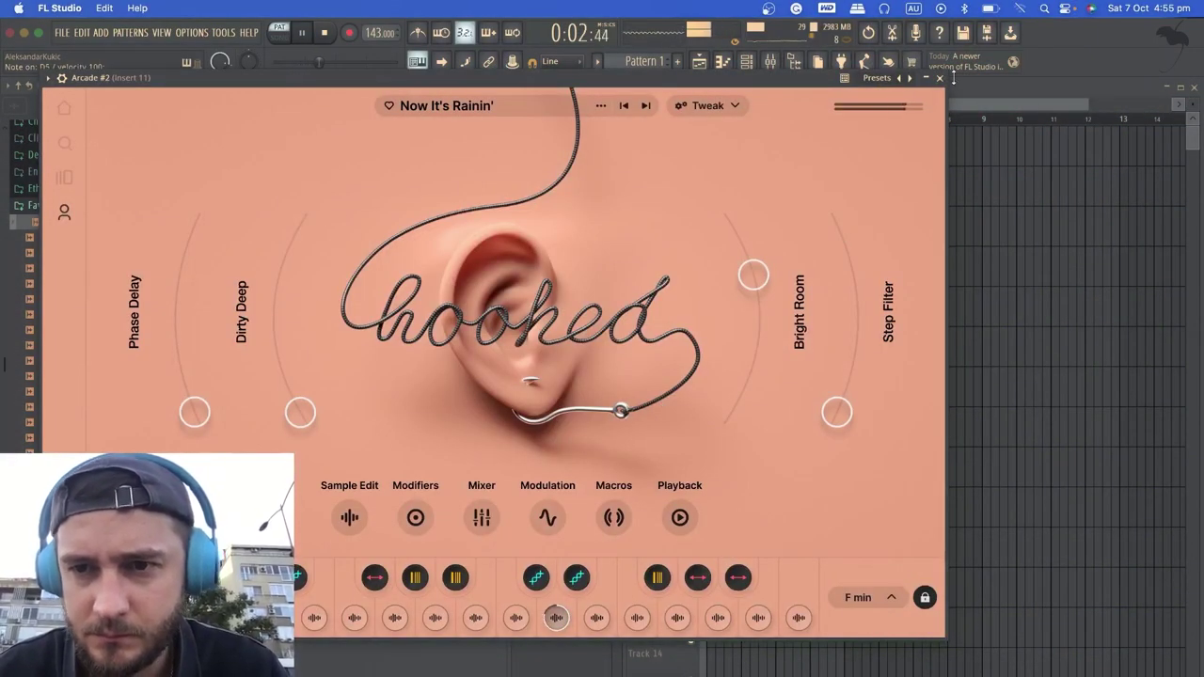
Step: Place long E5 notes at the start of bars 1 and 3 in the Arcade #2 piano roll
click(941, 79)
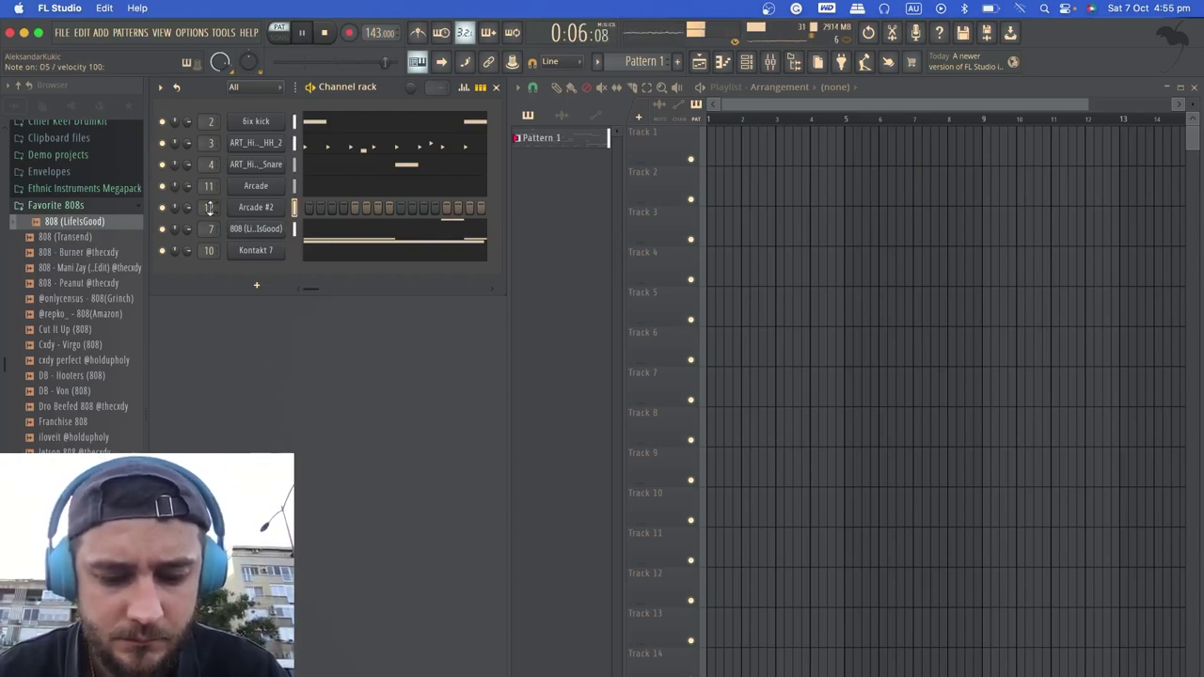
click(758, 67)
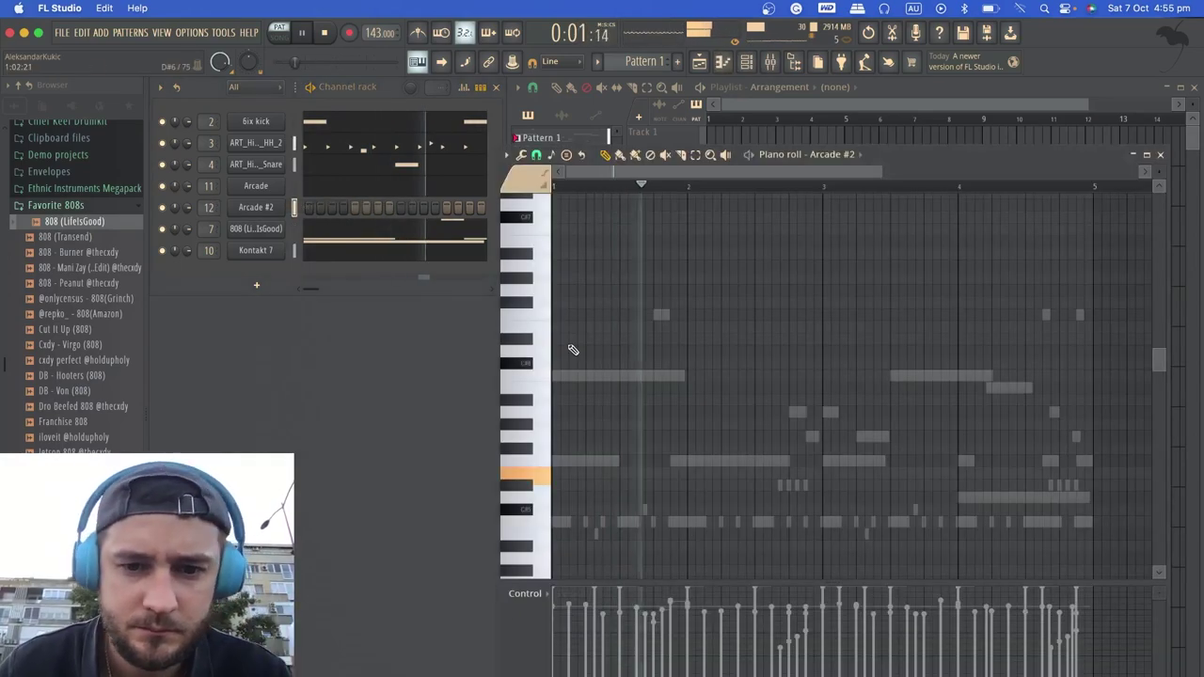
drag(561, 474, 552, 475)
key(space)
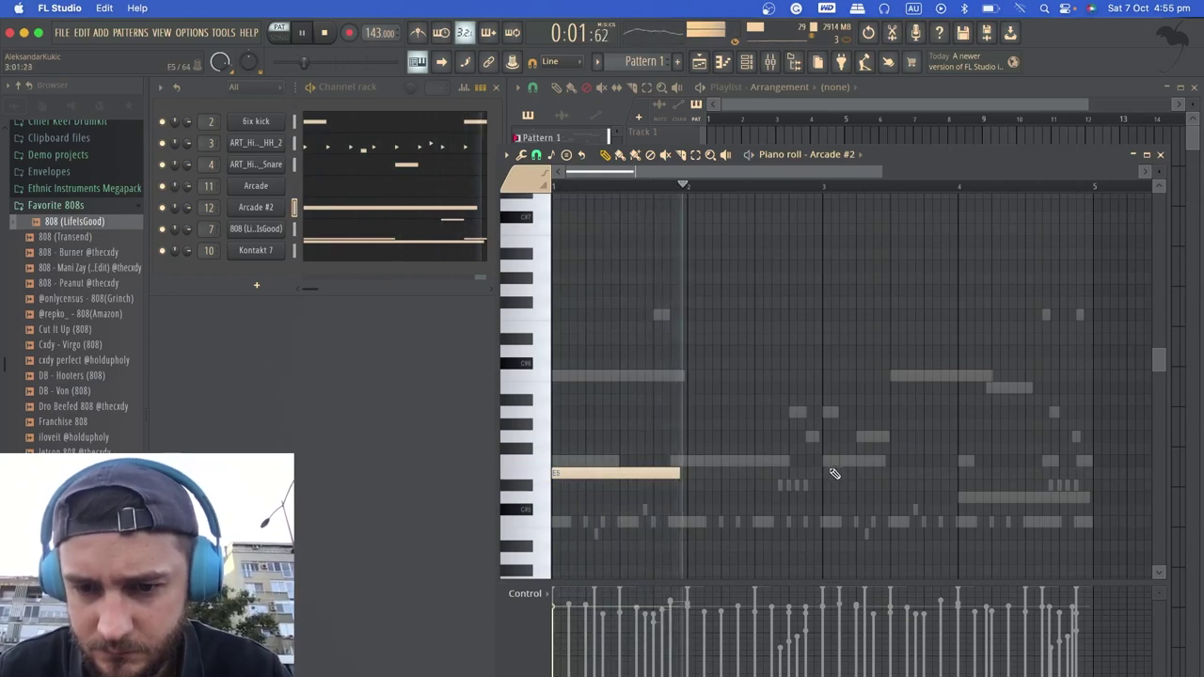
click(825, 474)
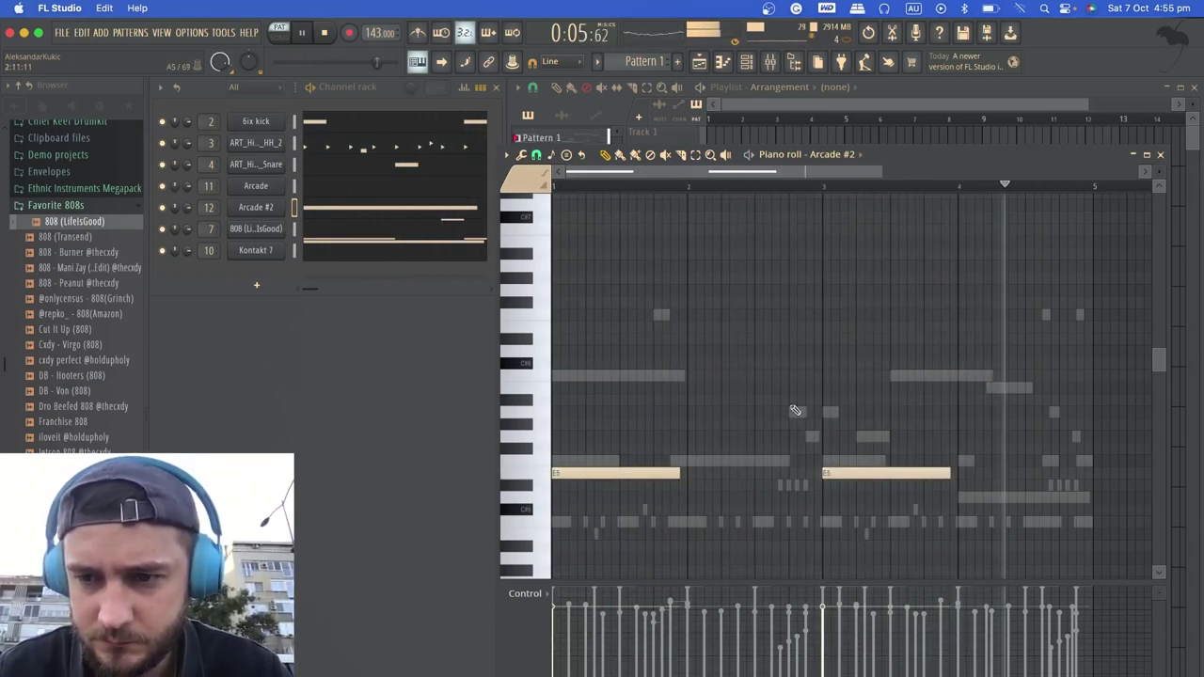
Step: Place two short G5 notes in the first half of bar 2 for Arcade #2 and close the piano roll
drag(692, 428, 685, 436)
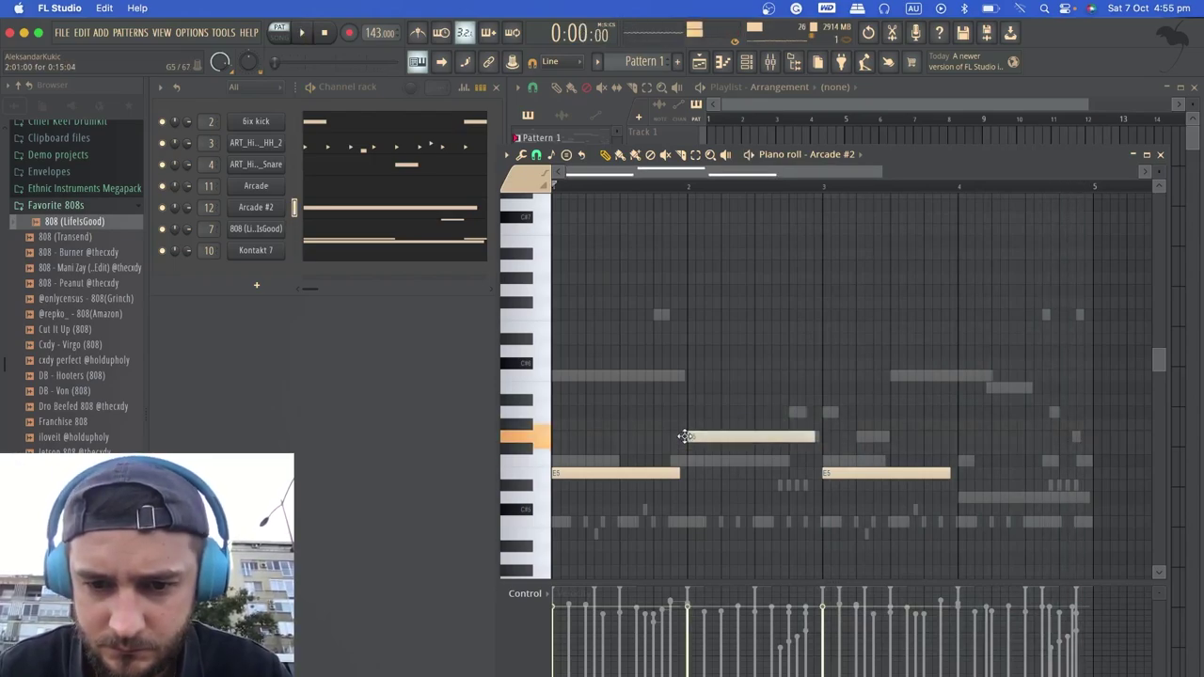
key(space)
drag(815, 436, 701, 436)
key(space)
click(725, 439)
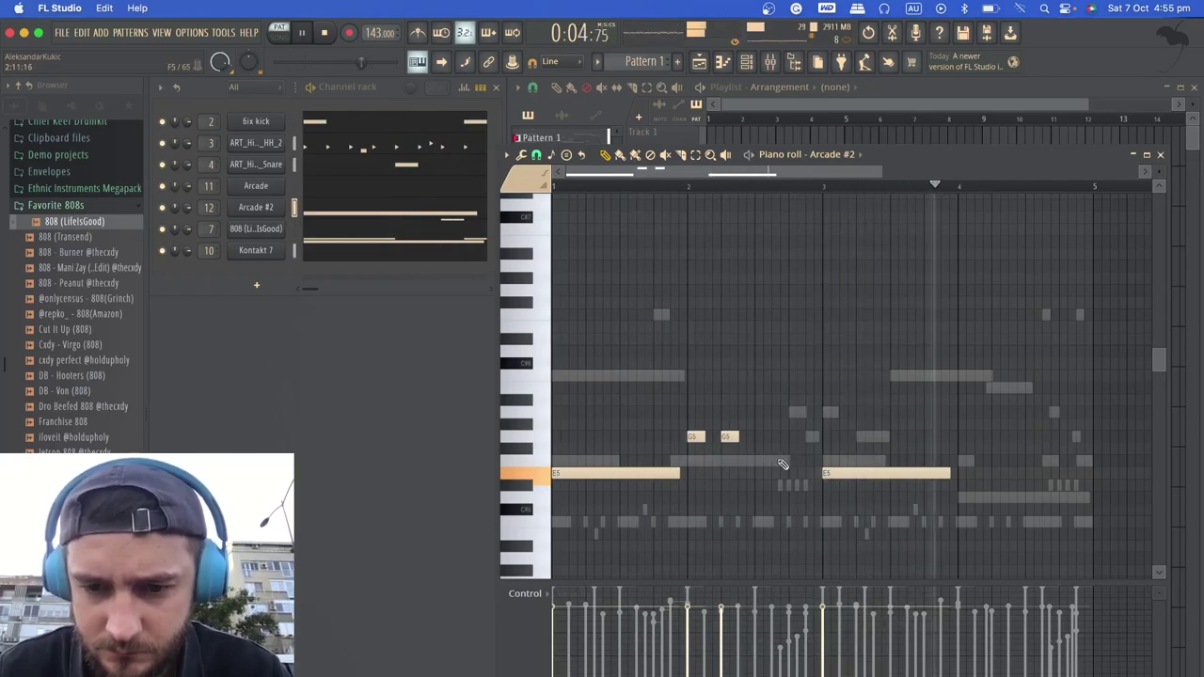
click(1160, 154)
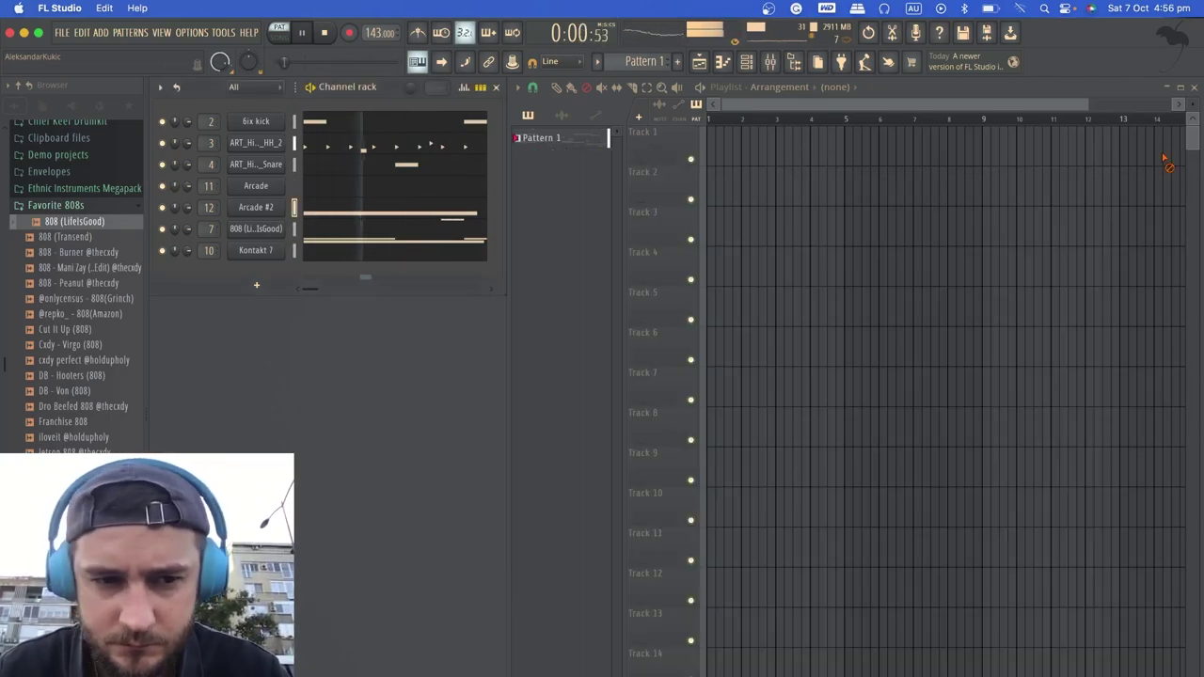
Step: Split Pattern 1 by channel into a separate pattern for each instrument
right_click(578, 141)
click(616, 377)
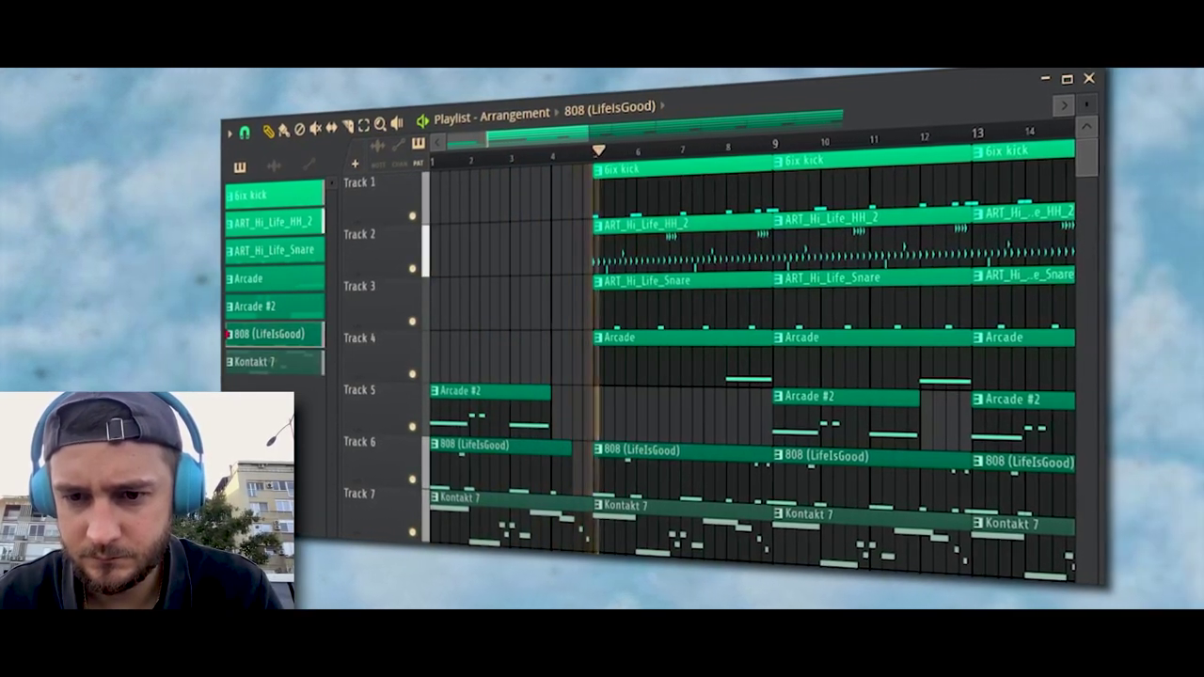
scroll(551, 485, down, 1)
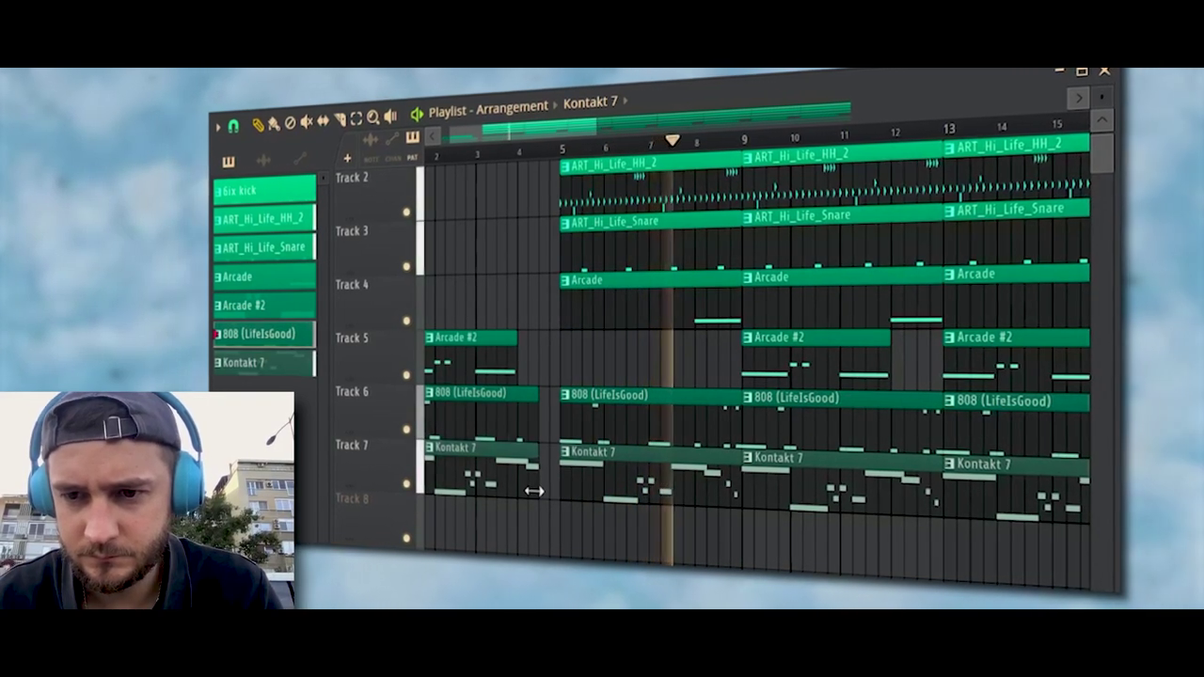
scroll(752, 376, up, 1)
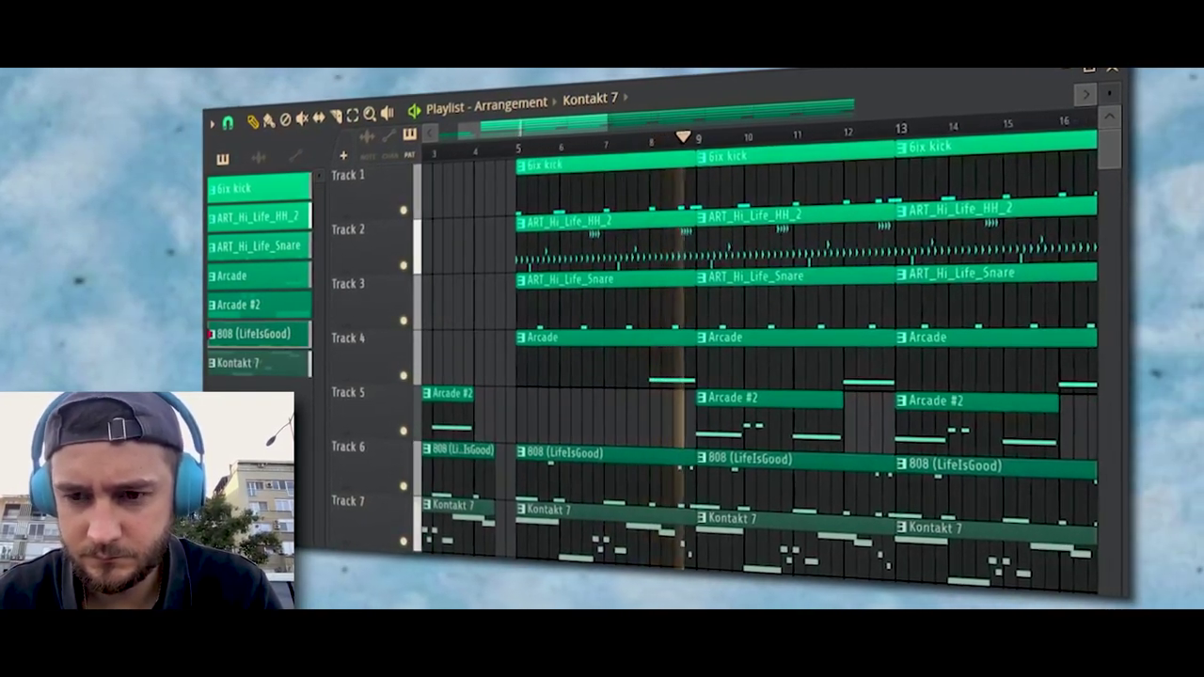